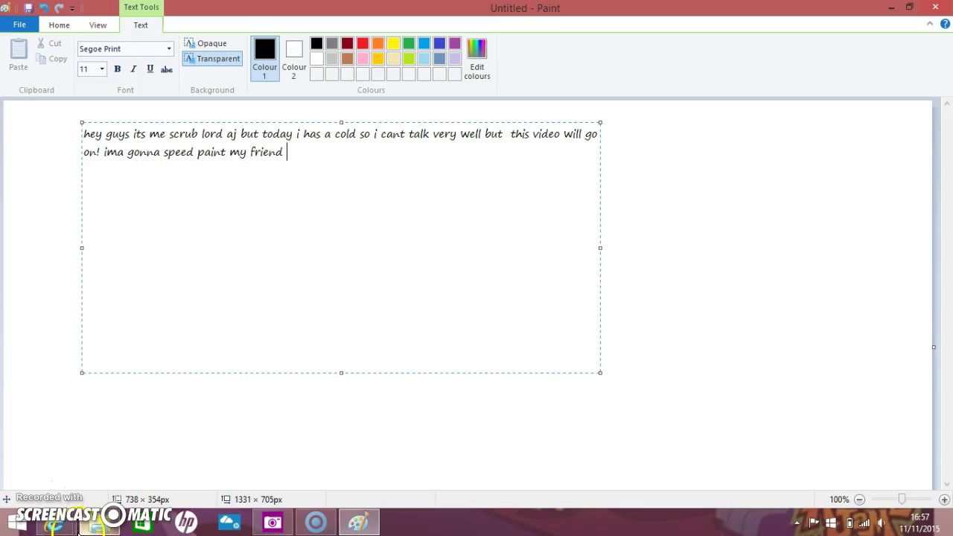
- Switch to the Animal Jam browser window to check the friend's username and character, and return to Paint
mouse_move(56, 526)
click(203, 433)
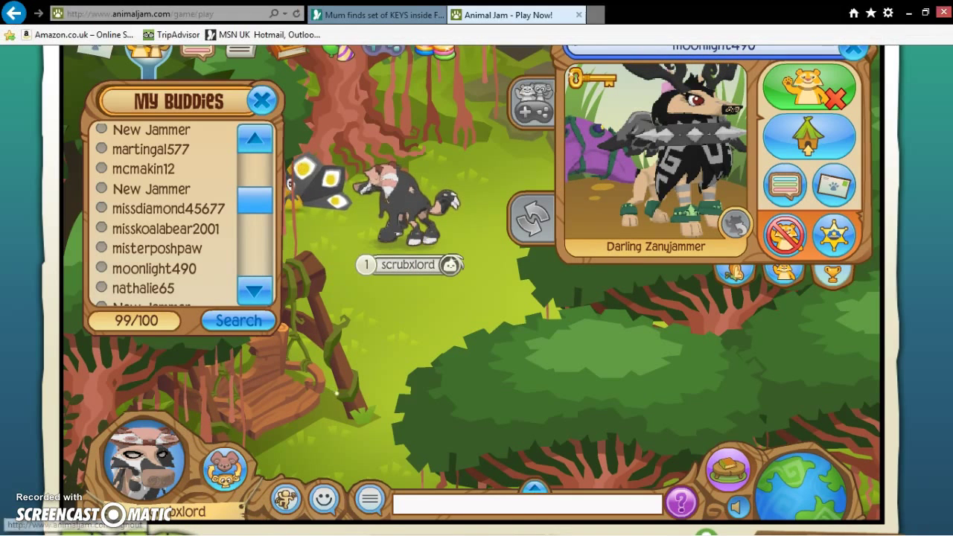
click(908, 12)
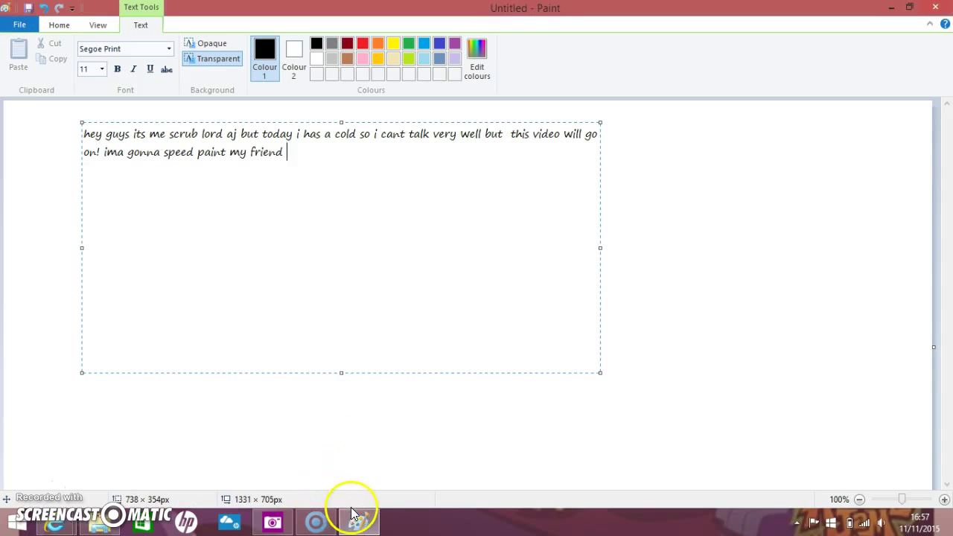
click(355, 513)
click(355, 517)
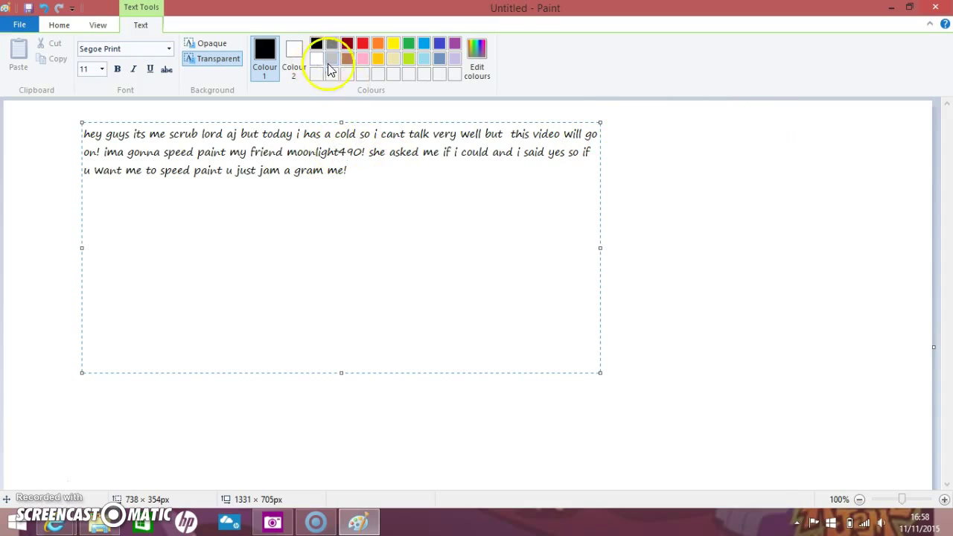
- Set the text colour to red and delete both the intro message and the red follow-up message from the canvas
click(363, 46)
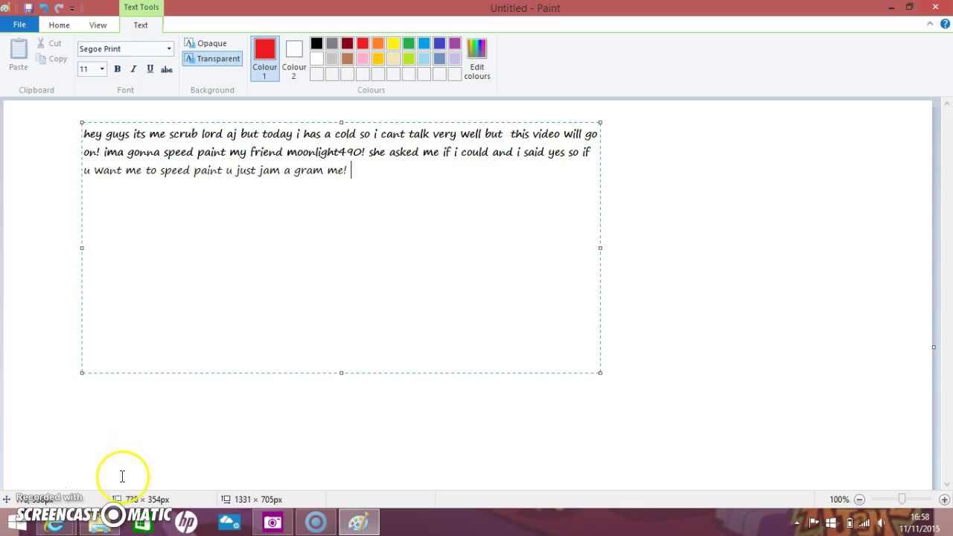
drag(400, 185, 85, 121)
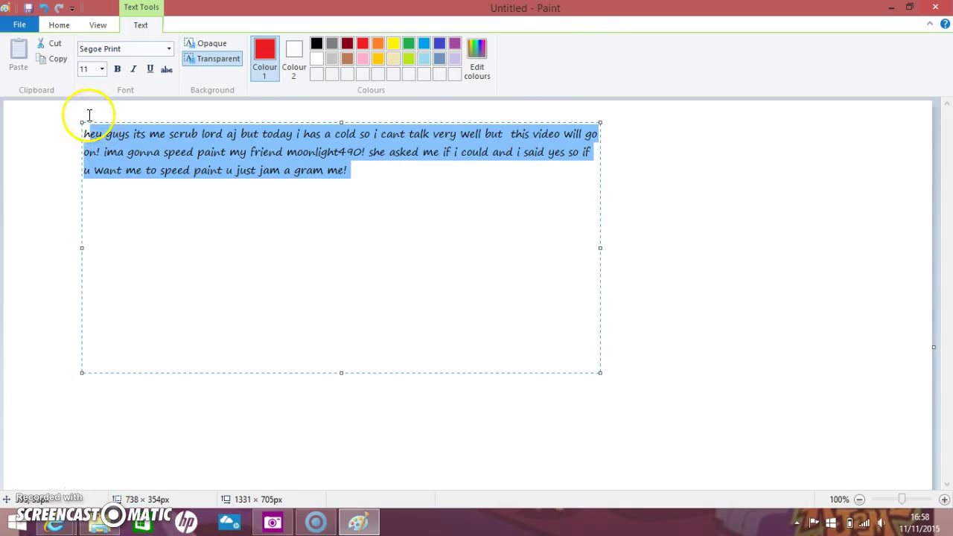
key(Delete)
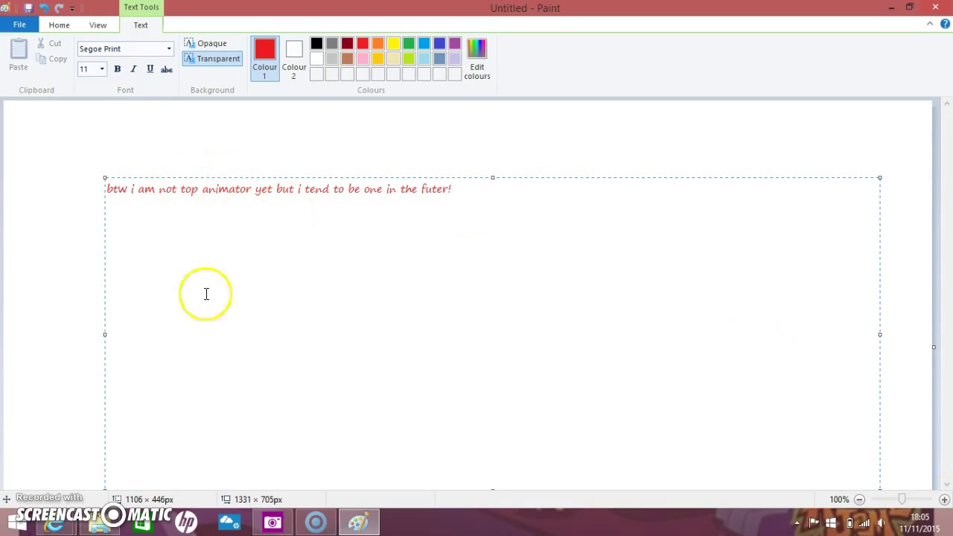
drag(454, 190, 100, 186)
key(BackSpace)
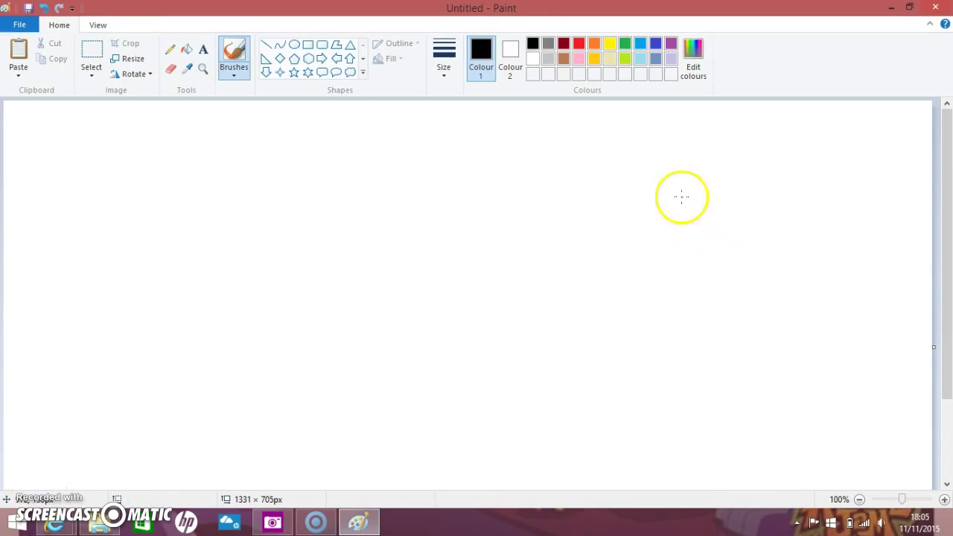
- Draw the jagged fringe outline and the snout's upper curve ending in a small nose, undoing the stray strokes
mouse_move(732, 213)
mouse_down()
mouse_move(680, 167)
mouse_move(682, 183)
mouse_move(598, 161)
mouse_move(623, 176)
mouse_move(560, 180)
mouse_move(590, 196)
mouse_move(543, 197)
mouse_move(520, 210)
mouse_move(556, 216)
mouse_move(536, 249)
mouse_move(560, 260)
mouse_move(503, 237)
mouse_move(422, 175)
mouse_move(399, 161)
mouse_up()
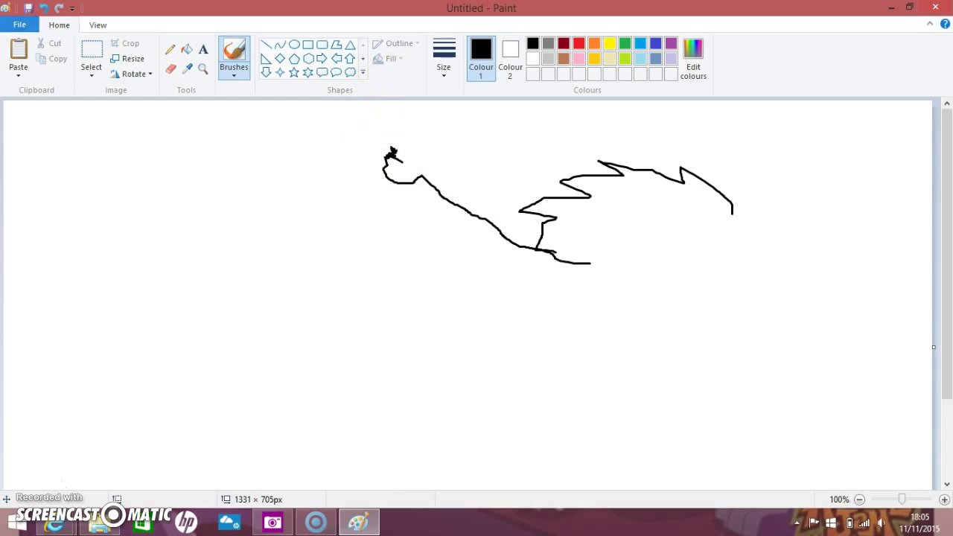
click(49, 8)
click(49, 7)
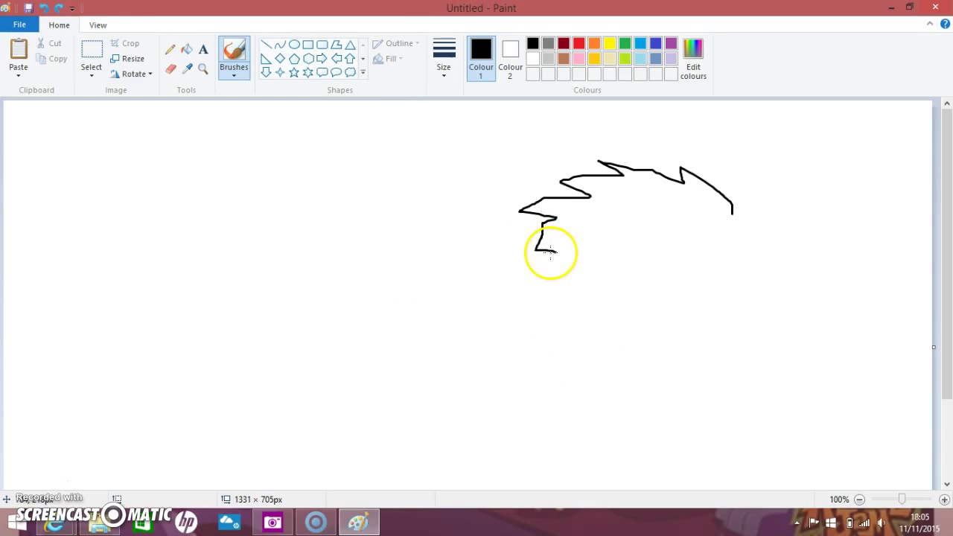
mouse_move(549, 251)
mouse_down()
mouse_move(462, 254)
mouse_move(371, 201)
mouse_move(336, 202)
mouse_move(344, 193)
mouse_move(372, 203)
mouse_move(327, 206)
mouse_move(335, 203)
mouse_move(286, 232)
mouse_move(307, 254)
mouse_move(290, 262)
mouse_move(280, 242)
mouse_move(288, 288)
mouse_up()
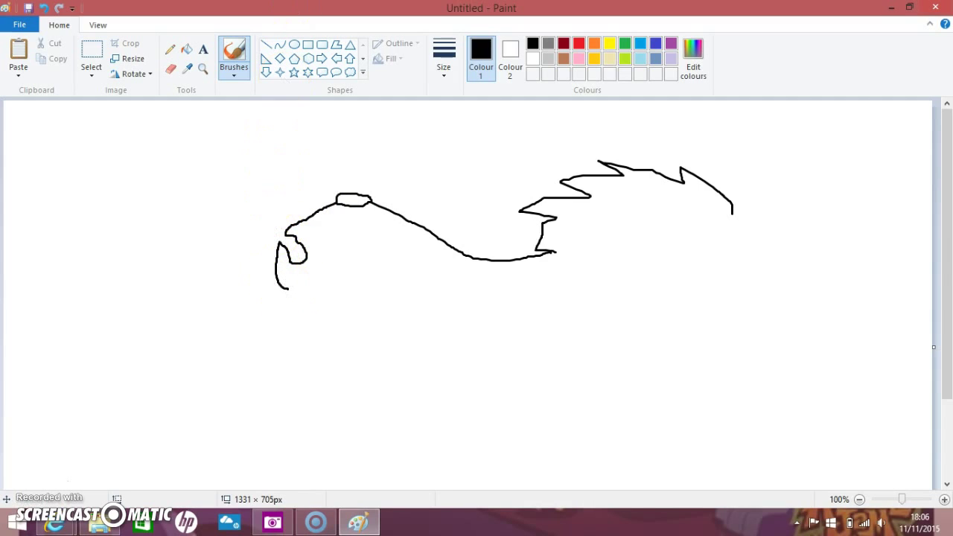
click(38, 18)
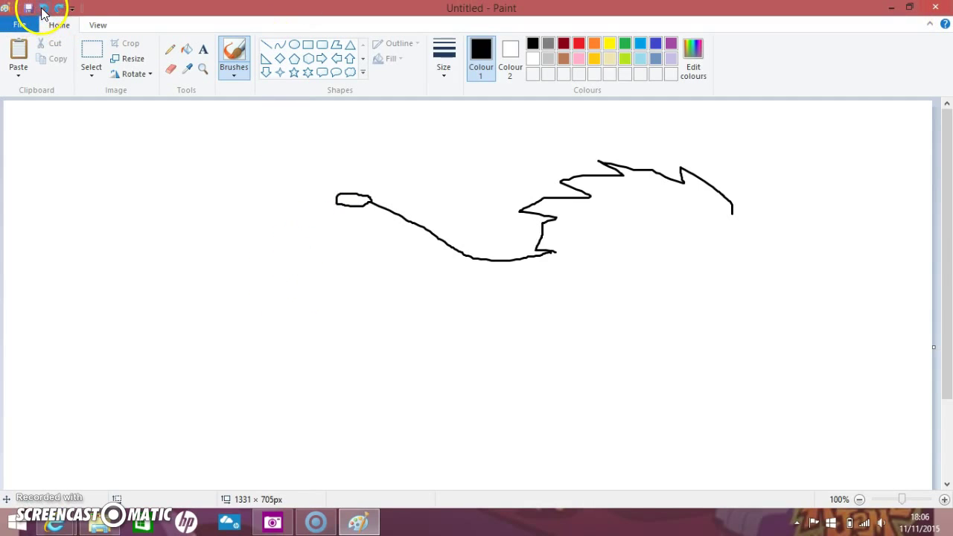
mouse_move(333, 203)
mouse_down()
mouse_move(241, 237)
mouse_move(280, 262)
mouse_move(268, 273)
mouse_move(237, 263)
mouse_up()
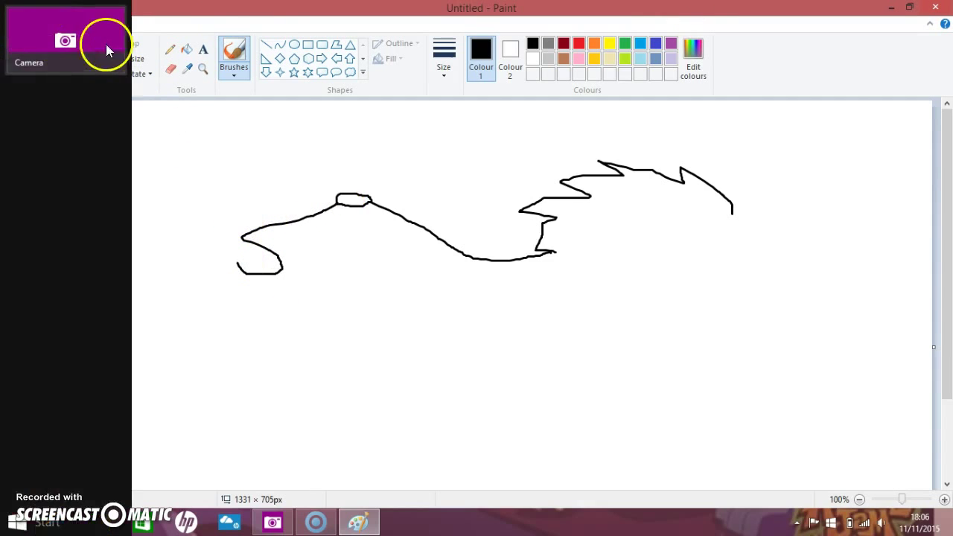
click(43, 8)
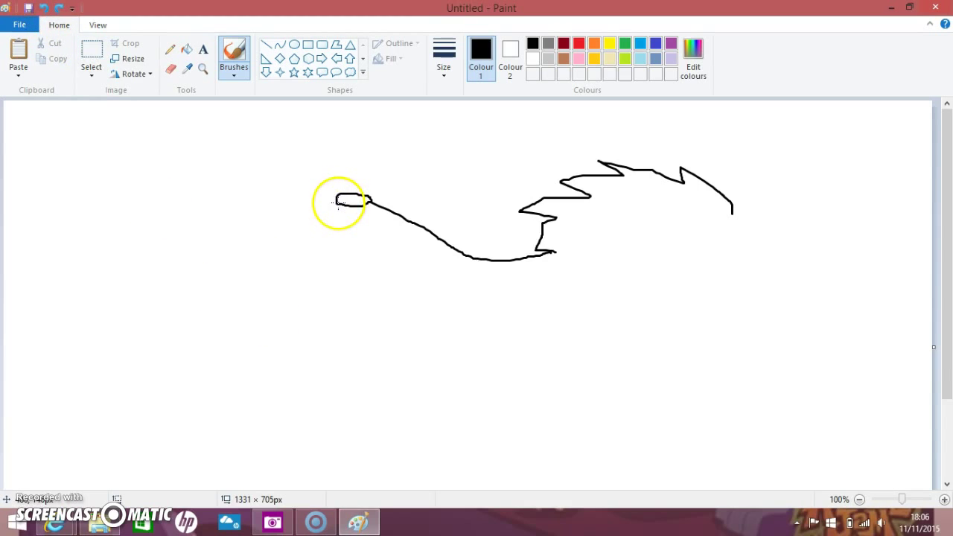
mouse_move(340, 203)
mouse_down()
mouse_move(340, 280)
mouse_move(379, 283)
mouse_move(372, 305)
mouse_move(353, 300)
mouse_move(356, 331)
mouse_move(420, 328)
mouse_move(475, 339)
mouse_move(499, 360)
mouse_move(560, 367)
mouse_move(682, 293)
mouse_up()
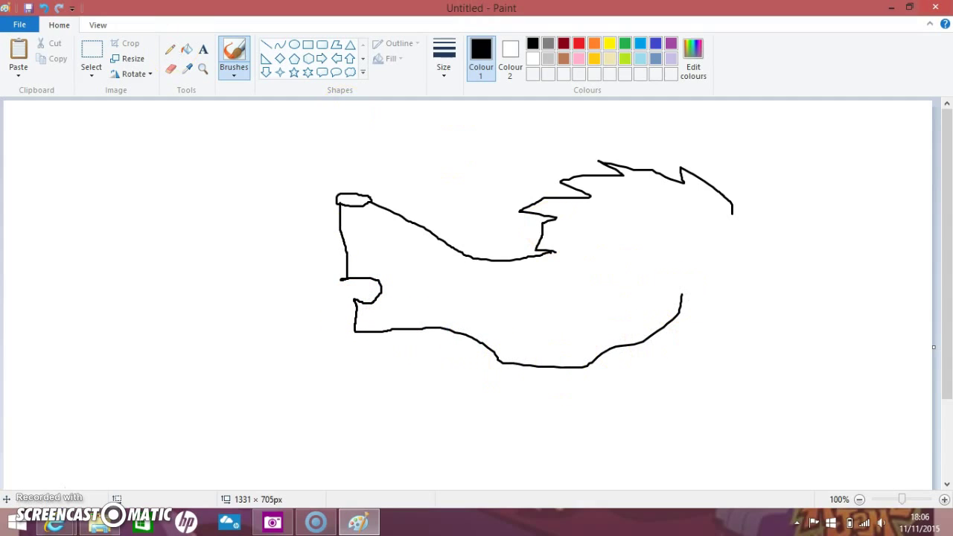
click(45, 7)
- Draw the snout's front edge curving into the mouth line, and outline the lower jaw beneath it
mouse_move(340, 206)
mouse_down()
mouse_move(334, 296)
mouse_move(351, 338)
mouse_move(401, 369)
mouse_move(531, 390)
mouse_move(615, 341)
mouse_up()
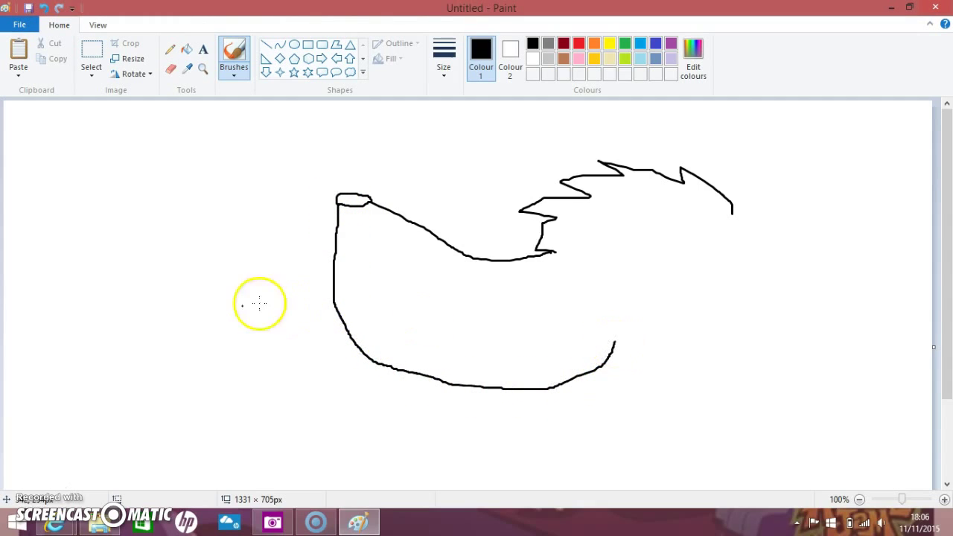
mouse_move(334, 308)
mouse_down()
mouse_move(307, 379)
mouse_move(511, 450)
mouse_move(630, 398)
mouse_move(675, 335)
mouse_move(668, 309)
mouse_up()
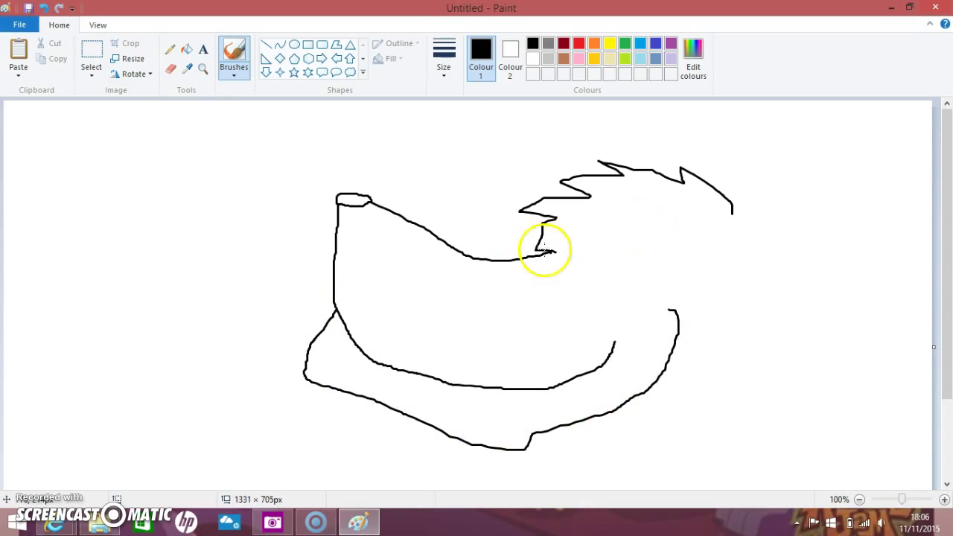
- Draw the jagged hairline beside the face and outline the ear with spiky hair running down the back of the neck
mouse_move(555, 251)
mouse_down()
mouse_move(638, 235)
mouse_move(639, 251)
mouse_move(701, 256)
mouse_move(687, 273)
mouse_move(705, 284)
mouse_move(685, 318)
mouse_move(703, 315)
mouse_move(686, 361)
mouse_move(699, 358)
mouse_move(670, 421)
mouse_move(680, 419)
mouse_move(628, 465)
mouse_move(691, 489)
mouse_up()
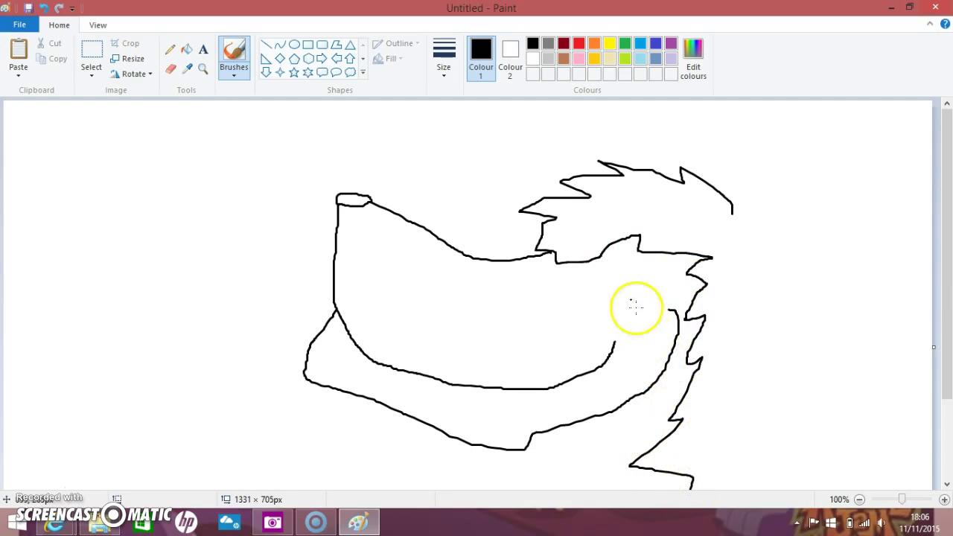
drag(677, 335, 684, 387)
mouse_move(733, 216)
mouse_down()
mouse_move(722, 134)
mouse_move(806, 175)
mouse_move(805, 280)
mouse_move(833, 340)
mouse_move(815, 328)
mouse_move(853, 457)
mouse_move(810, 423)
mouse_move(857, 500)
mouse_up()
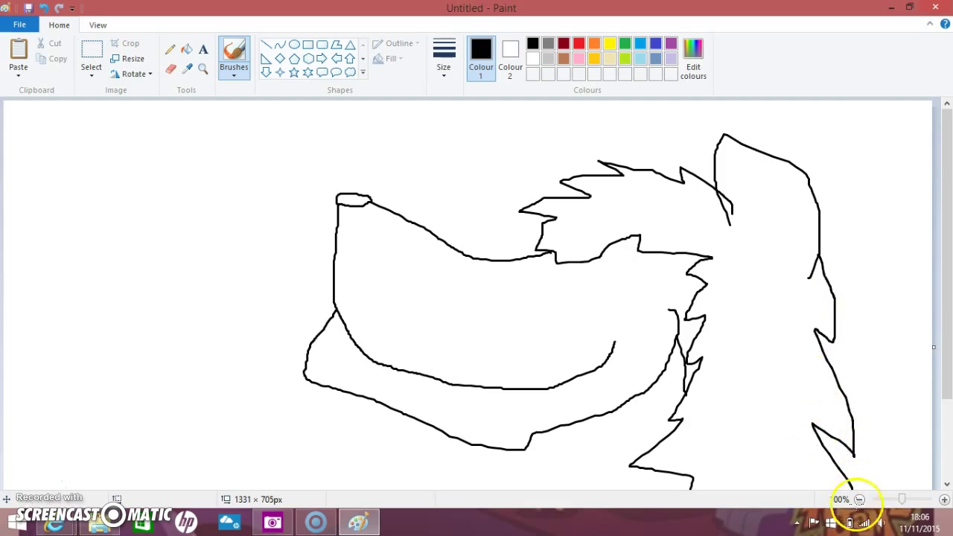
- Draw the eye with its iris and upper lid lines, and add a pointed mouth corner and small dots on the snout
mouse_move(550, 269)
mouse_down()
mouse_move(557, 320)
mouse_move(551, 271)
mouse_move(656, 282)
mouse_move(647, 326)
mouse_move(553, 319)
mouse_up()
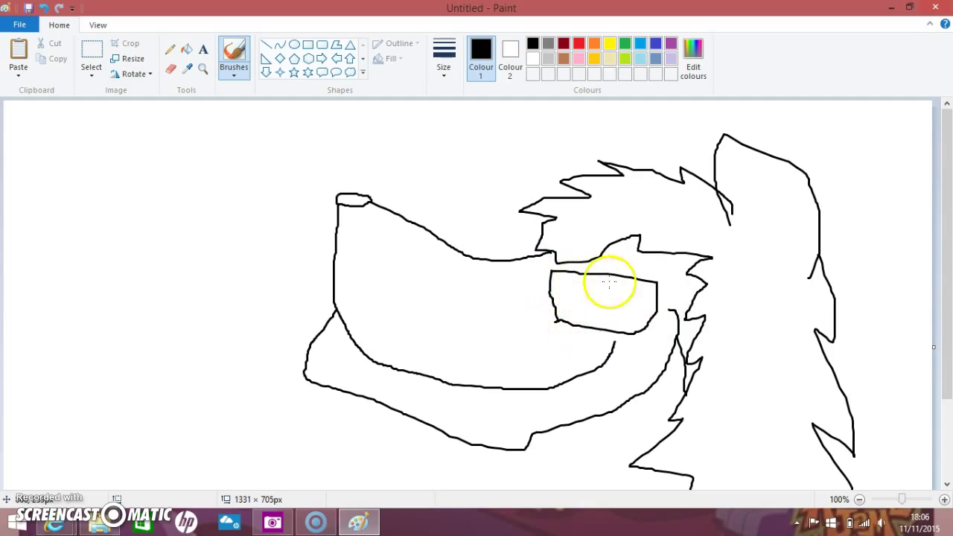
drag(595, 276, 591, 334)
mouse_move(561, 274)
mouse_down()
mouse_move(621, 259)
mouse_move(625, 268)
mouse_move(581, 271)
mouse_move(648, 273)
mouse_up()
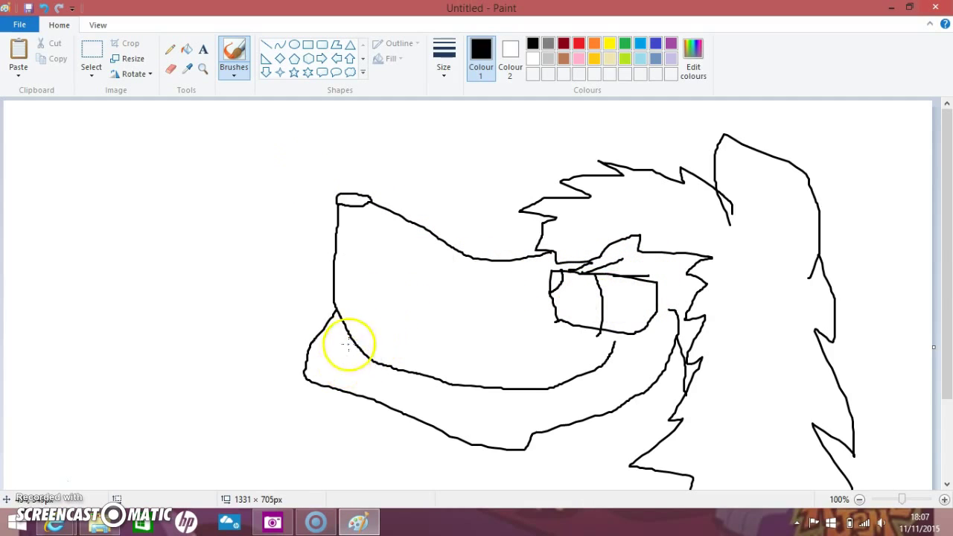
mouse_move(613, 344)
mouse_down()
mouse_move(606, 383)
mouse_move(544, 387)
mouse_up()
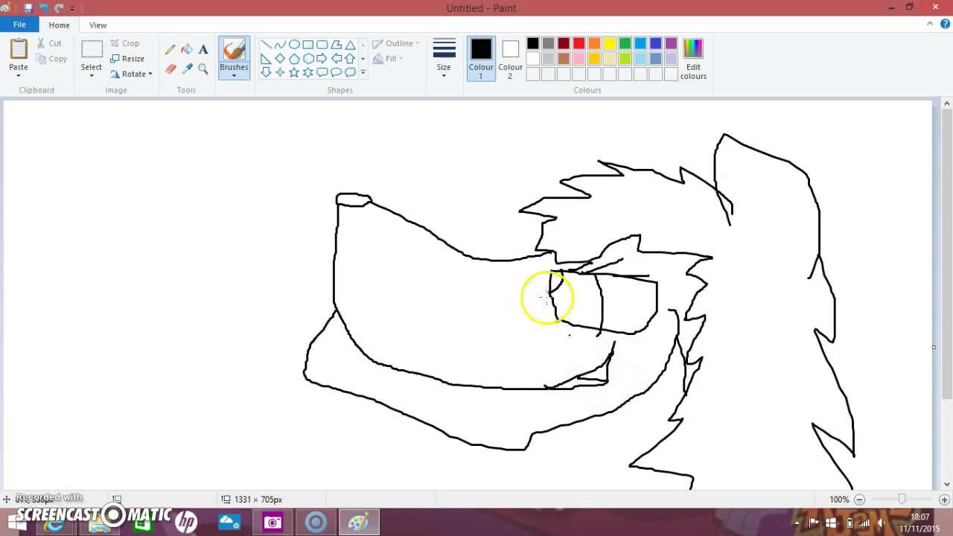
click(384, 289)
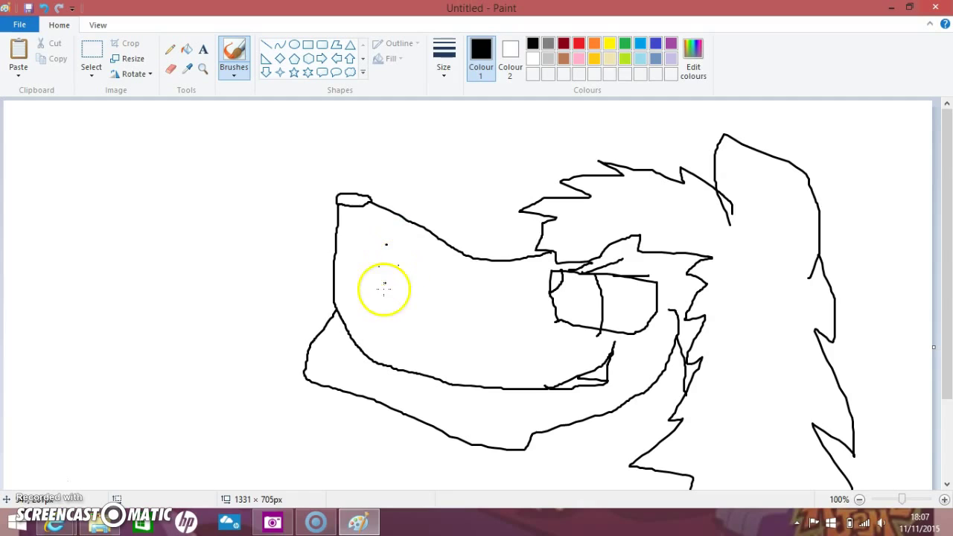
- Draw a spiky antler rising from the fringe and a spiked collar across the neck
mouse_move(562, 203)
mouse_down()
mouse_move(599, 197)
mouse_move(550, 150)
mouse_move(451, 150)
mouse_move(428, 127)
mouse_move(432, 107)
mouse_move(451, 106)
mouse_move(449, 115)
mouse_move(484, 138)
mouse_move(501, 116)
mouse_move(503, 139)
mouse_move(551, 120)
mouse_move(588, 202)
mouse_up()
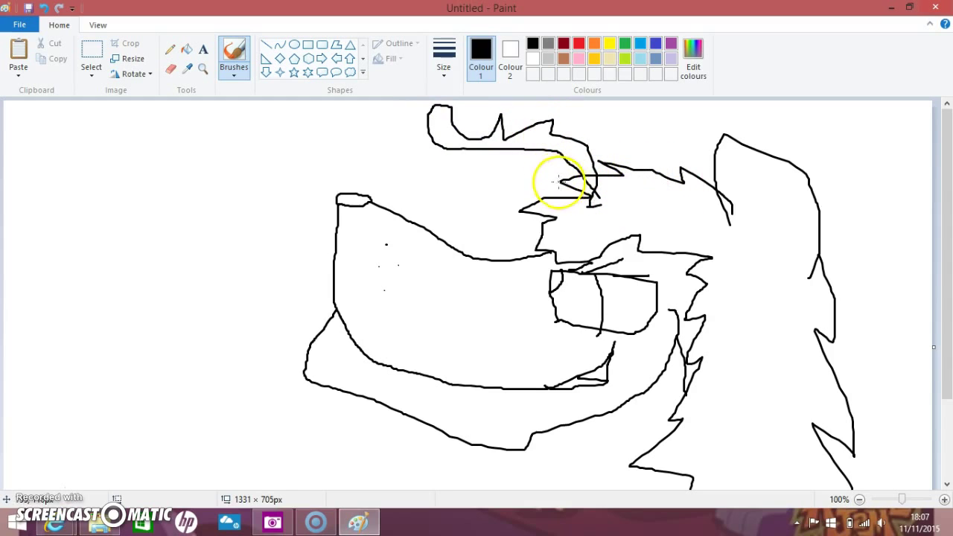
mouse_move(679, 400)
mouse_down()
mouse_move(768, 381)
mouse_move(835, 411)
mouse_move(818, 445)
mouse_move(673, 425)
mouse_move(680, 403)
mouse_move(610, 427)
mouse_move(722, 423)
mouse_move(723, 451)
mouse_move(750, 426)
mouse_move(665, 413)
mouse_move(666, 404)
mouse_move(719, 418)
mouse_move(726, 441)
mouse_move(770, 433)
mouse_move(783, 410)
mouse_move(877, 438)
mouse_move(864, 402)
mouse_move(781, 406)
mouse_up()
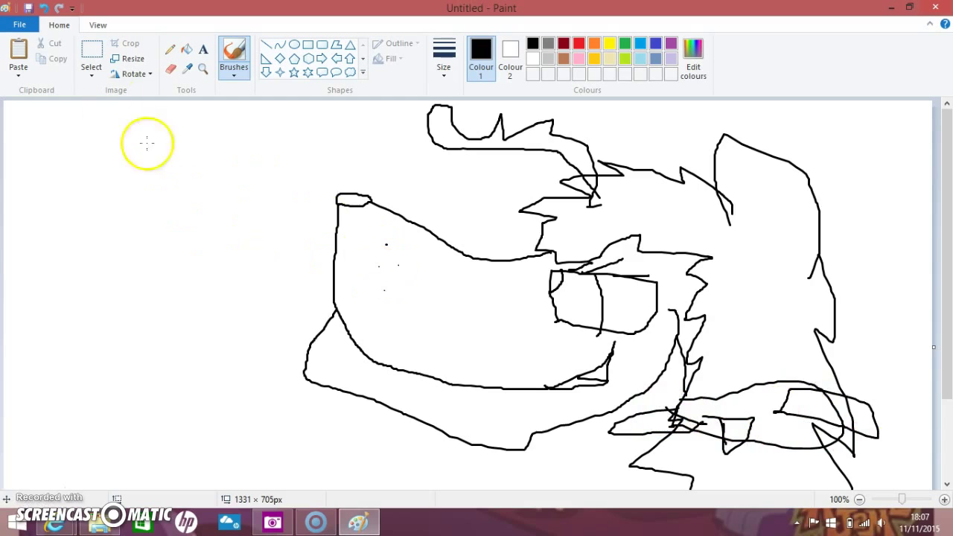
- Fill the character's face, snout and lower jaw with light yellow
click(186, 50)
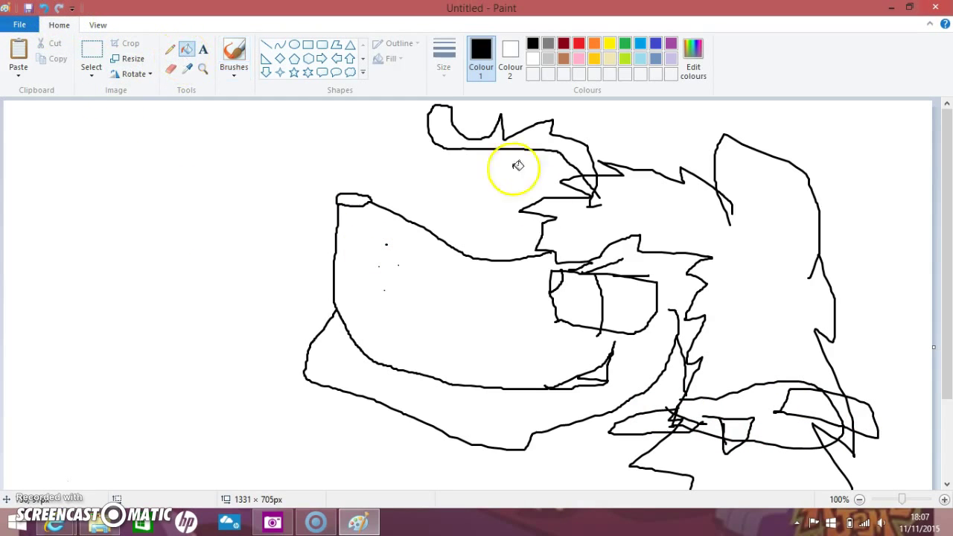
click(609, 59)
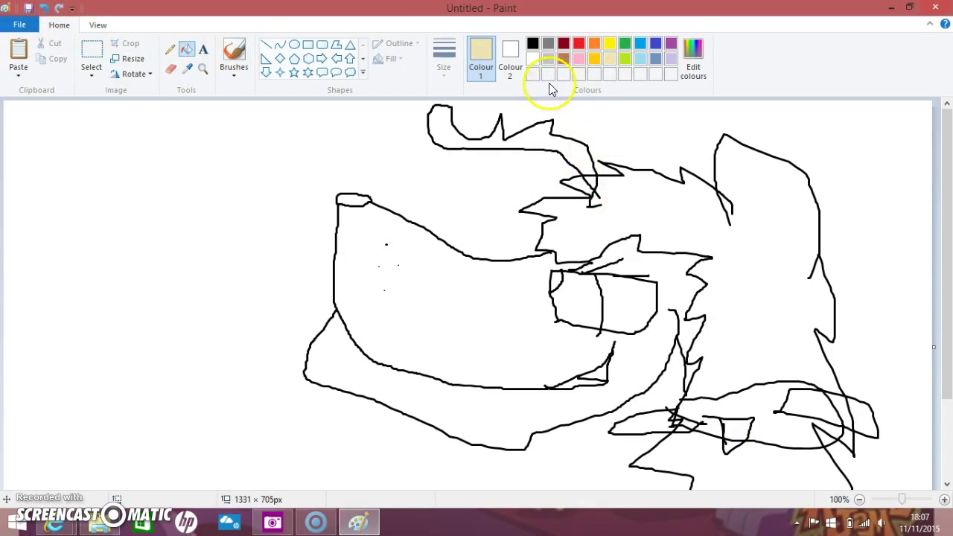
mouse_move(59, 525)
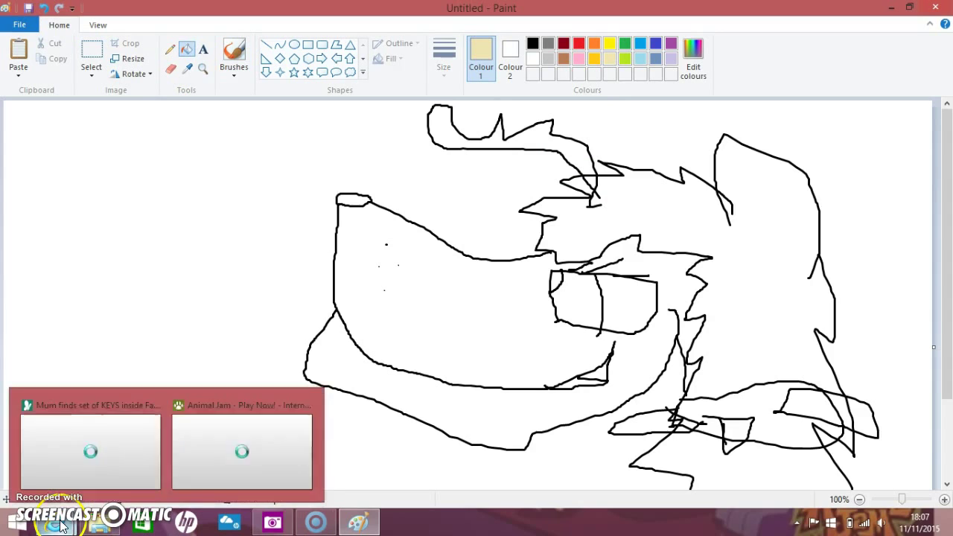
mouse_move(188, 449)
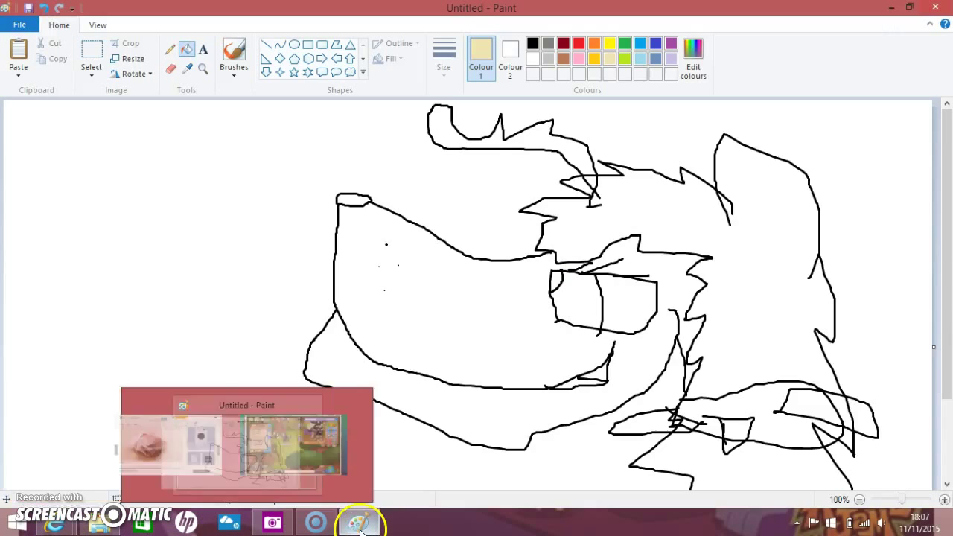
click(356, 518)
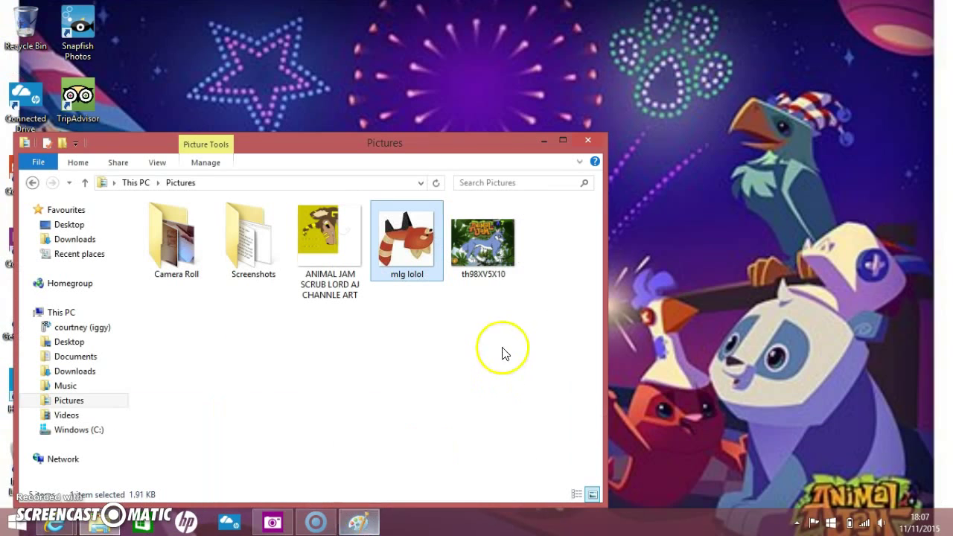
click(356, 518)
click(491, 287)
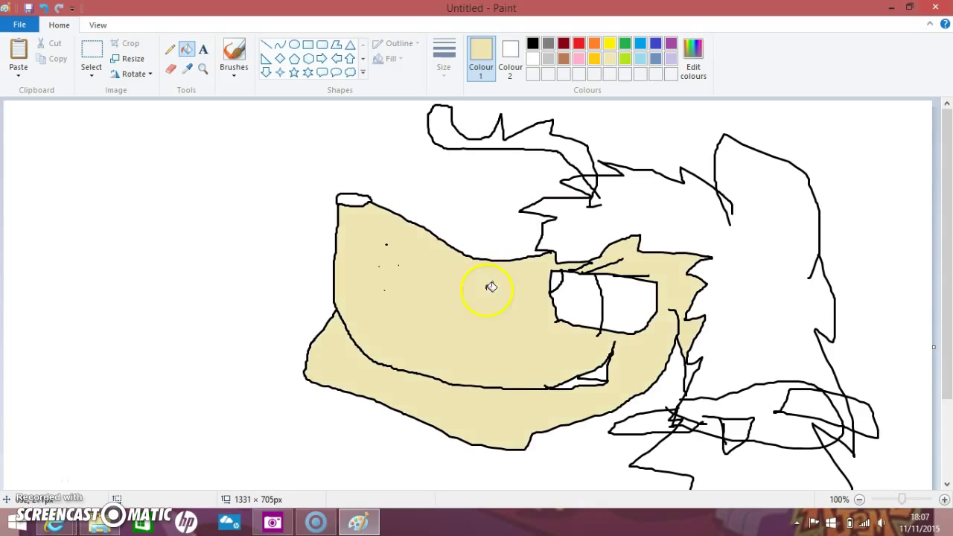
click(709, 311)
click(579, 276)
- Fill the hair and ear with black, and undo the extra black fill below the collar
click(532, 43)
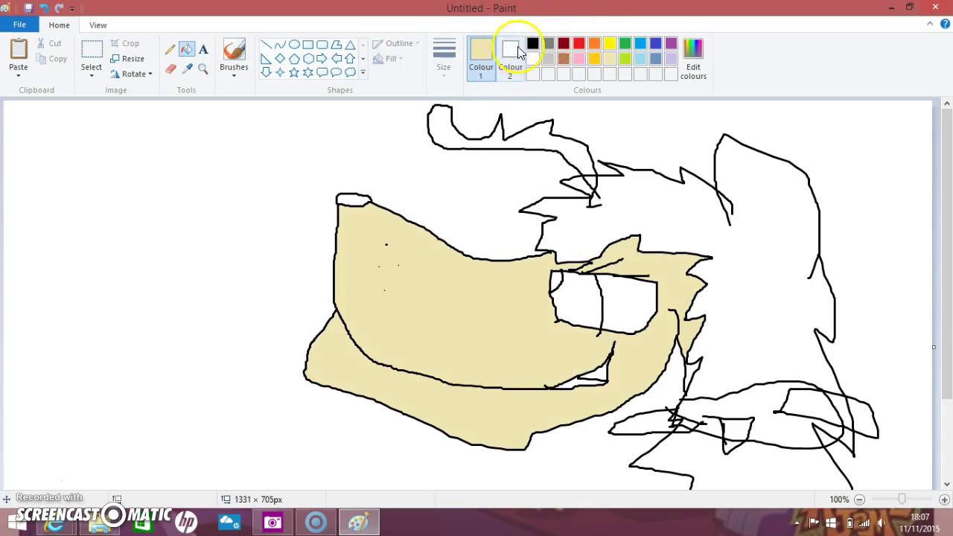
click(641, 216)
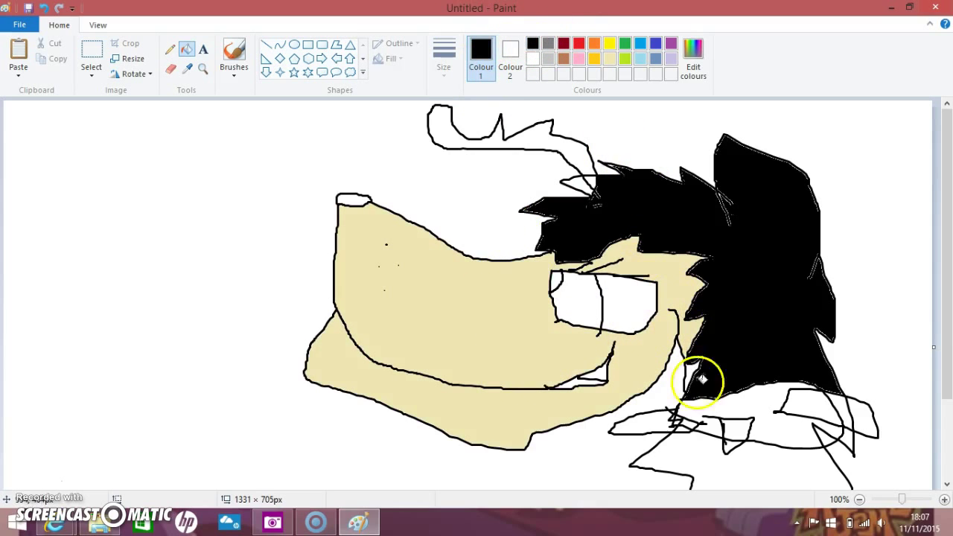
click(727, 473)
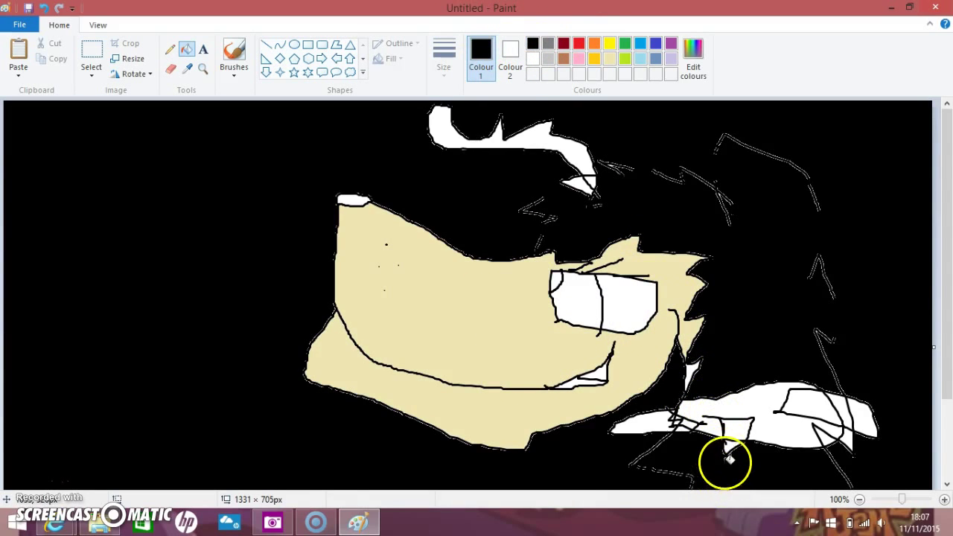
click(43, 7)
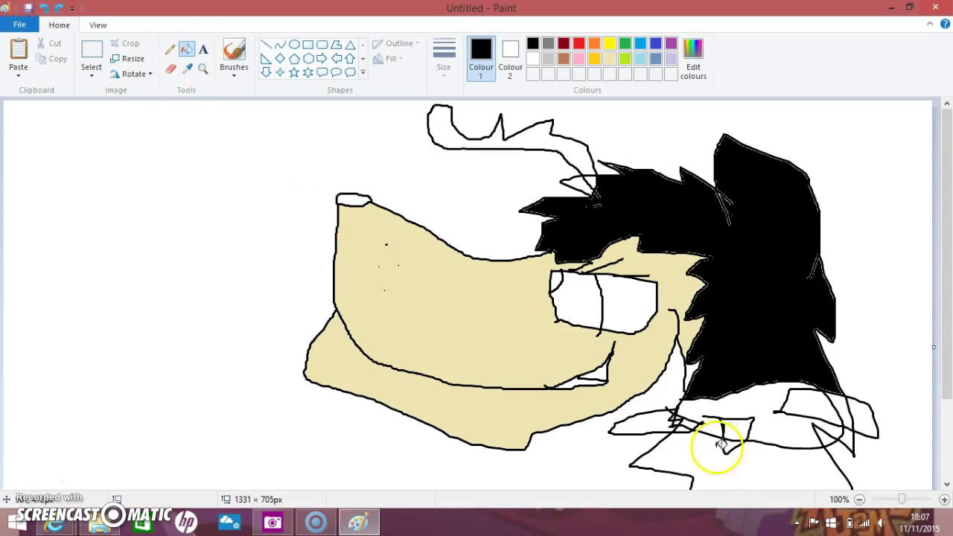
- Close the neck outline below the spiked collar with a black brush stroke and fill the neck with black
click(248, 54)
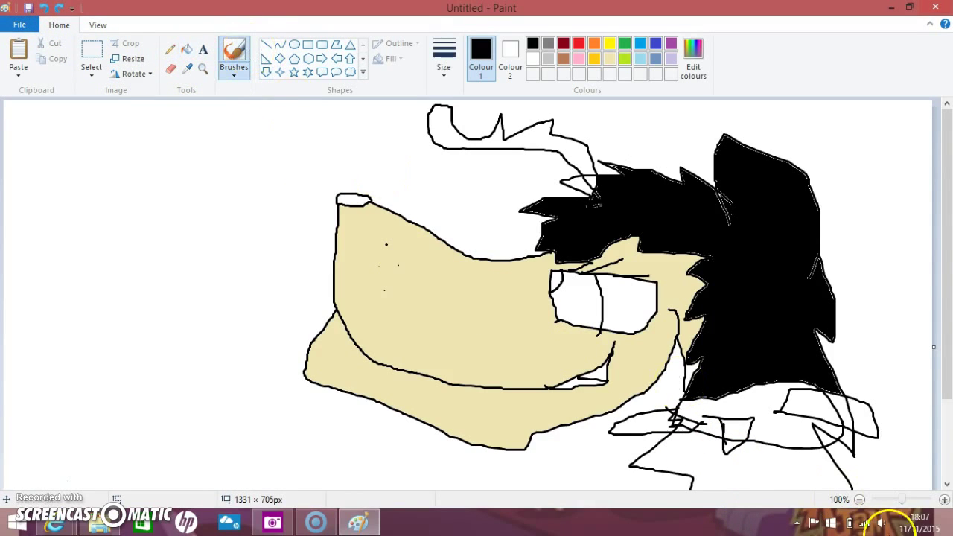
scroll(878, 481, down, 3)
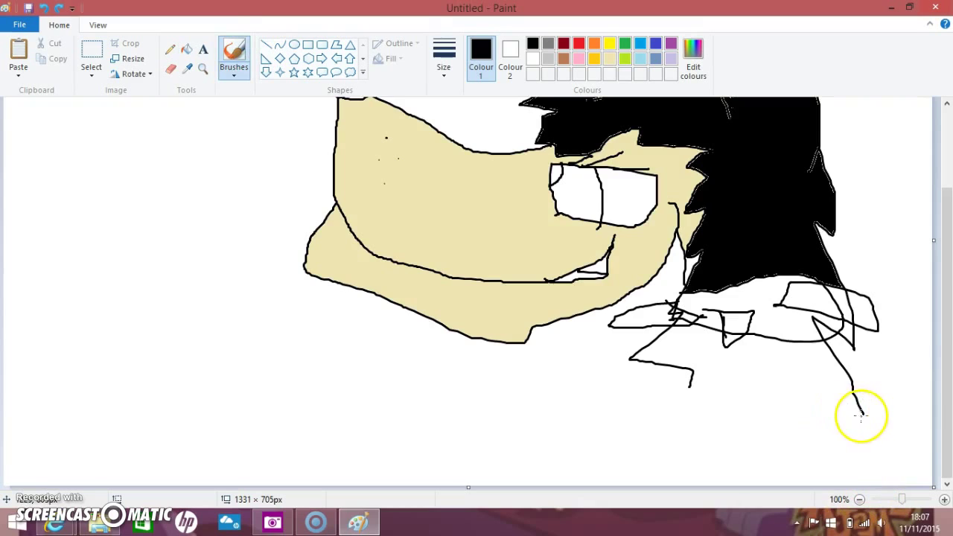
mouse_move(861, 415)
mouse_down()
mouse_move(460, 393)
mouse_move(581, 393)
mouse_move(616, 382)
mouse_move(737, 390)
mouse_up()
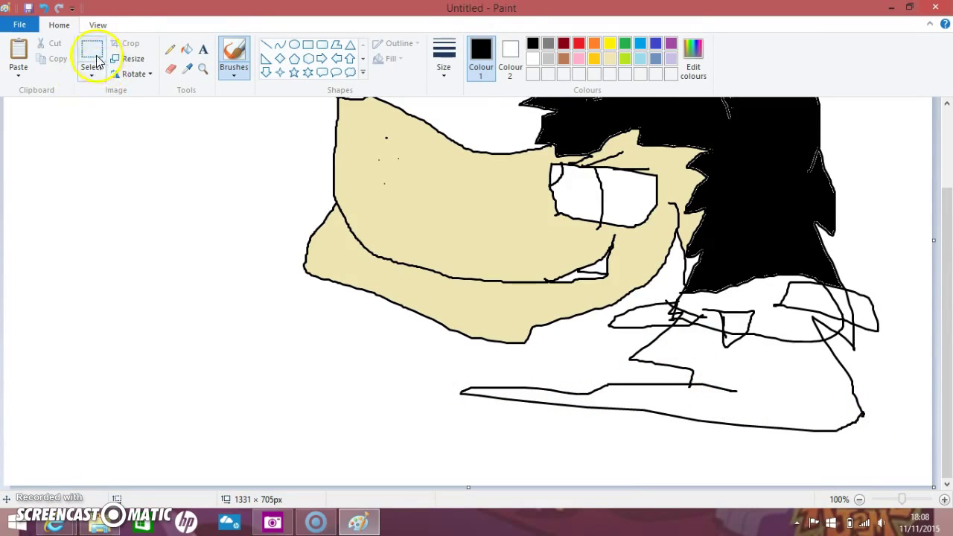
click(186, 50)
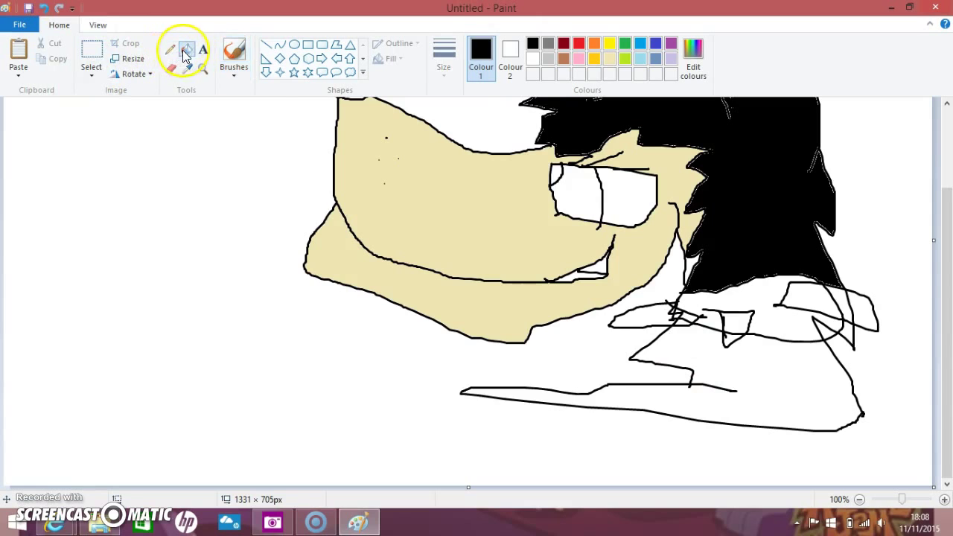
click(730, 406)
- Fill the collar band between the spikes and the iris of the eye with dark grey
click(548, 43)
click(779, 329)
scroll(772, 374, up, 3)
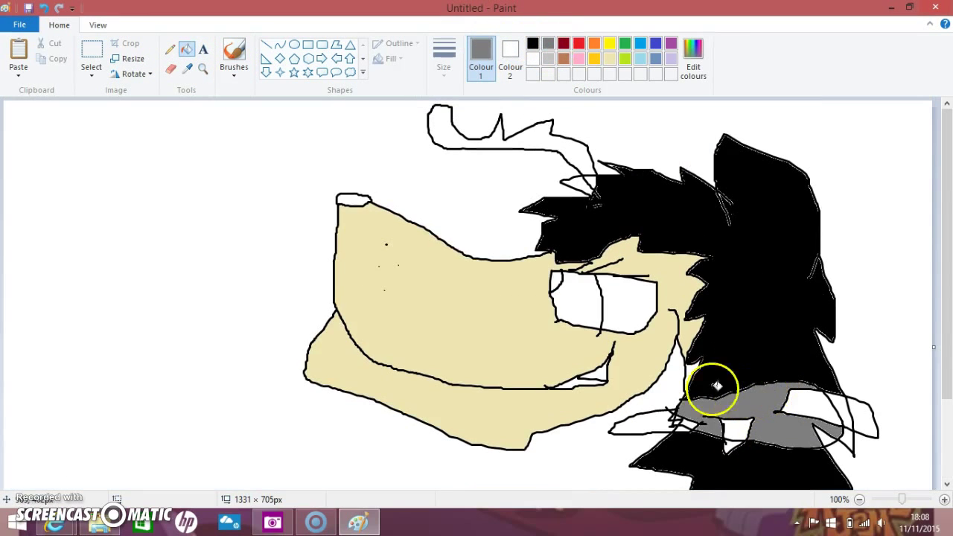
click(572, 287)
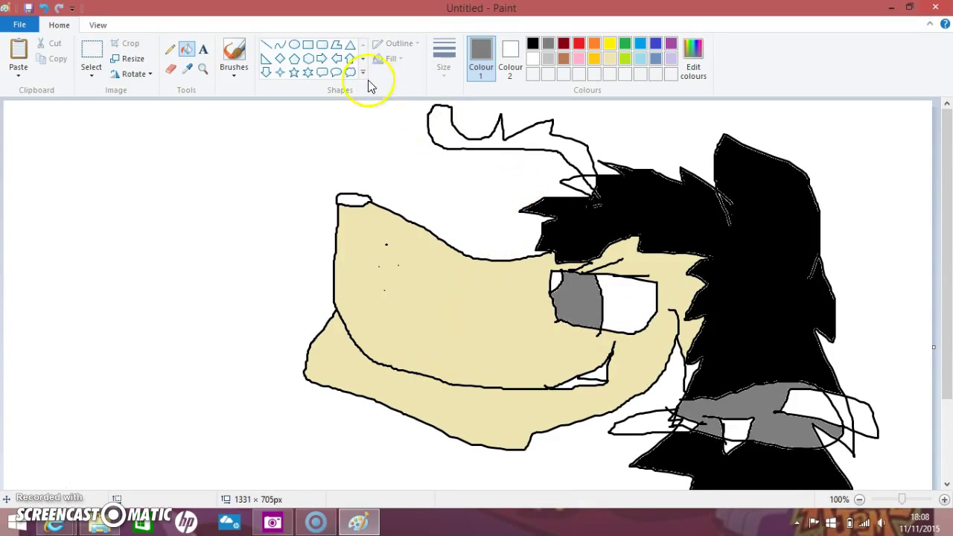
- Fill the antler, the remaining white hair tuft at its base and the nose tip with black
click(532, 44)
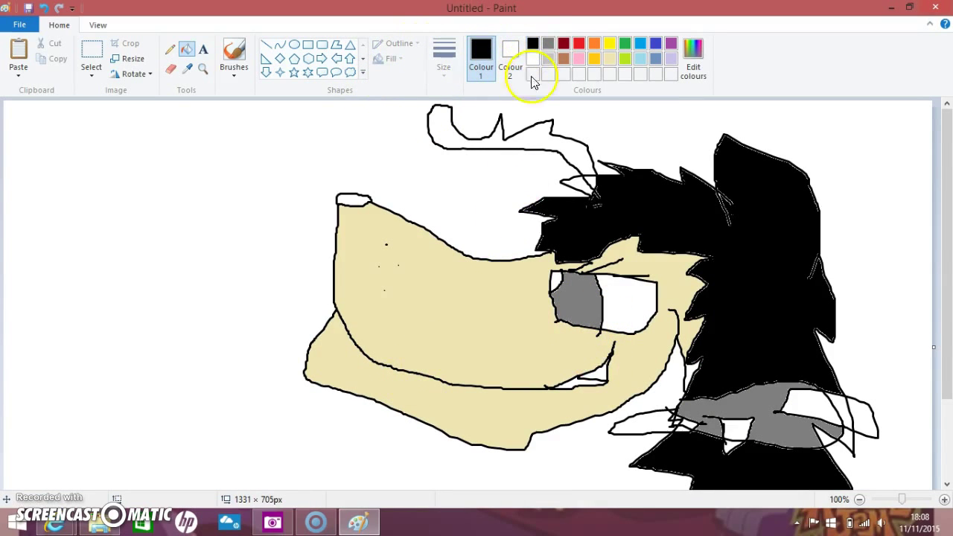
click(525, 139)
click(611, 188)
click(585, 179)
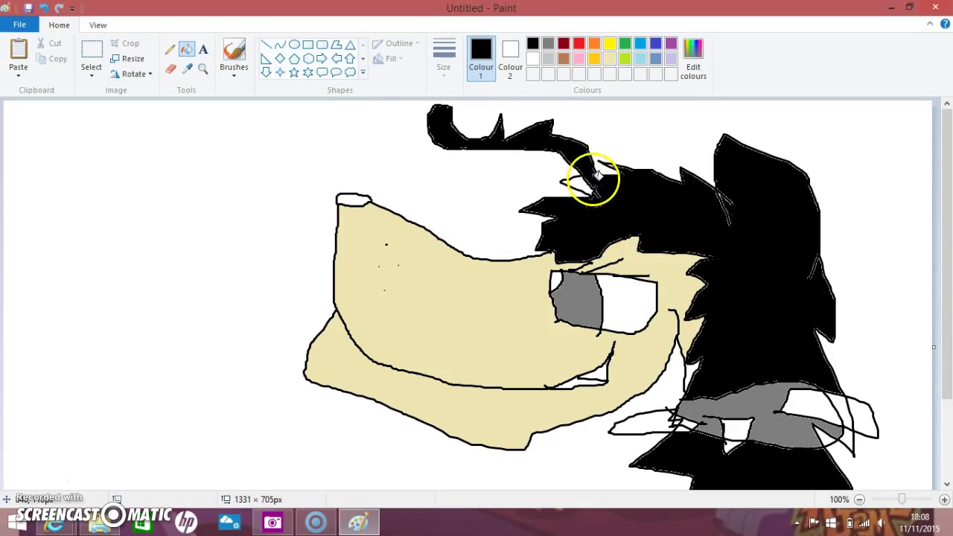
click(353, 199)
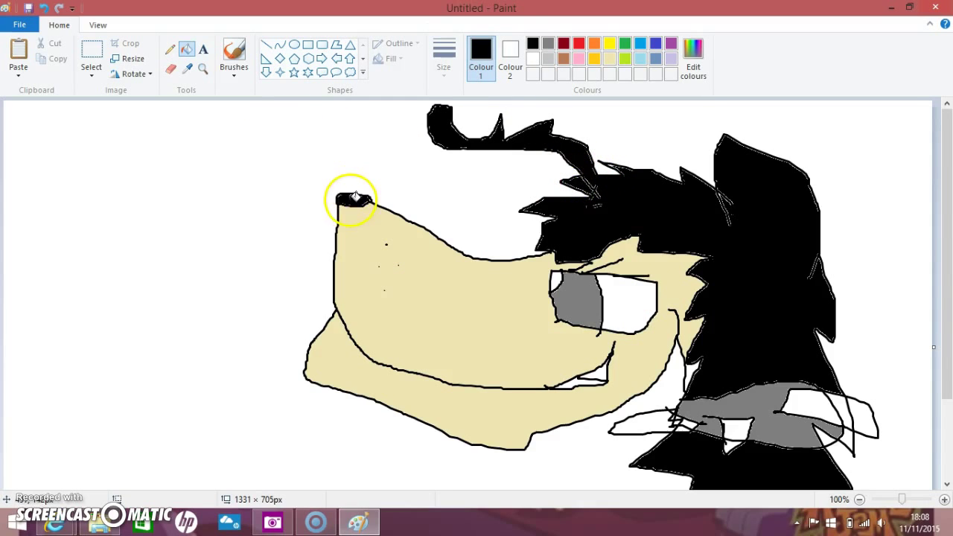
scroll(611, 390, down, 2)
scroll(612, 390, up, 2)
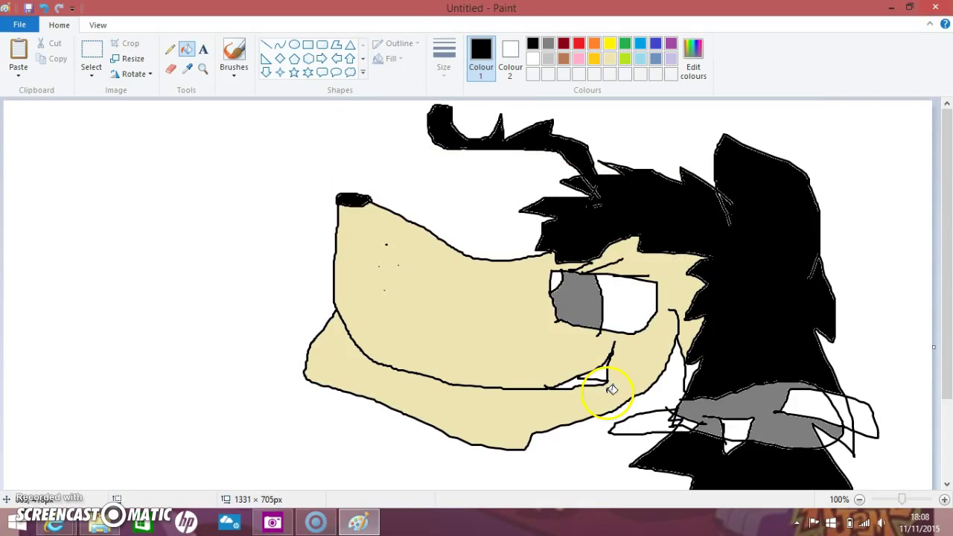
- Check the Animal Jam reference preview and recolour the iris of the eye red
mouse_move(56, 524)
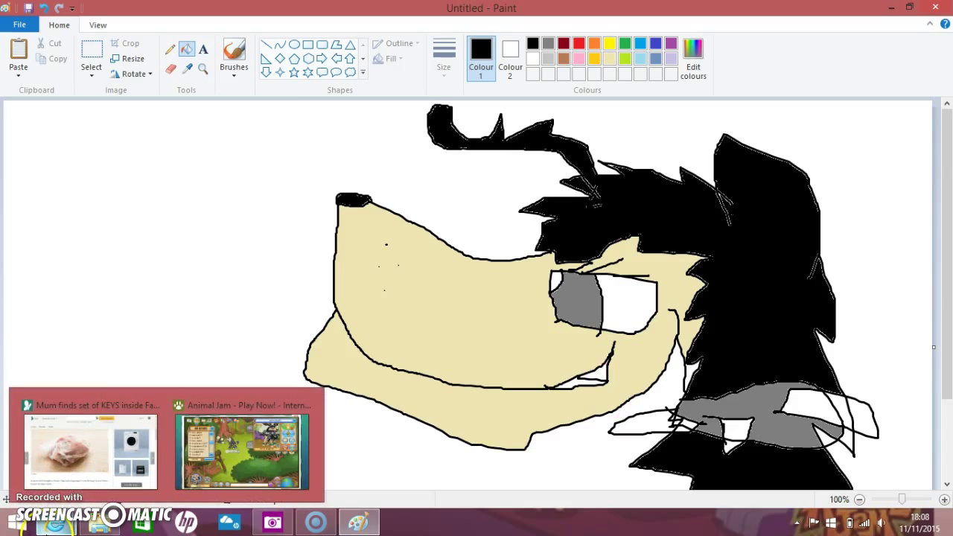
click(578, 42)
click(584, 302)
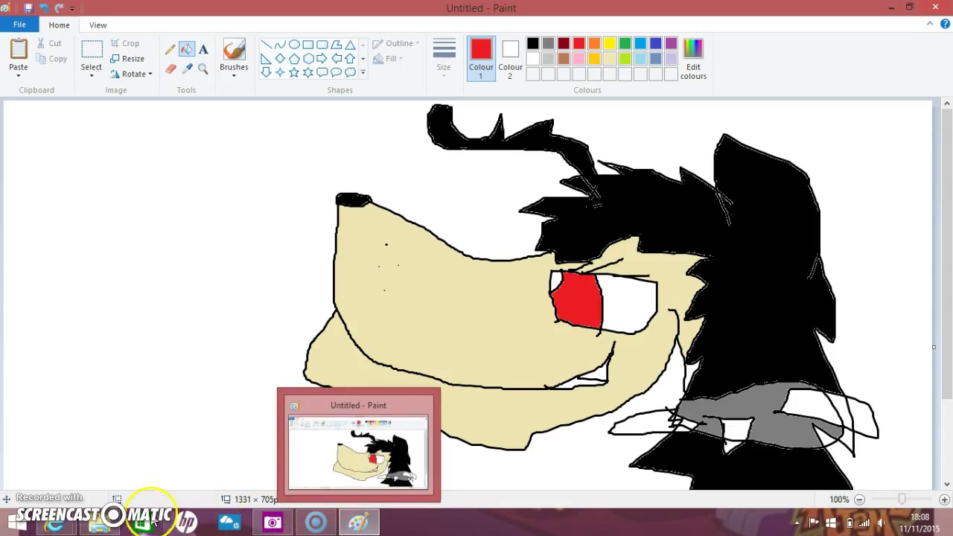
- Draw light grey curled markings on the ear, the hair and the neck below the collar with a thicker standard brush
mouse_move(54, 524)
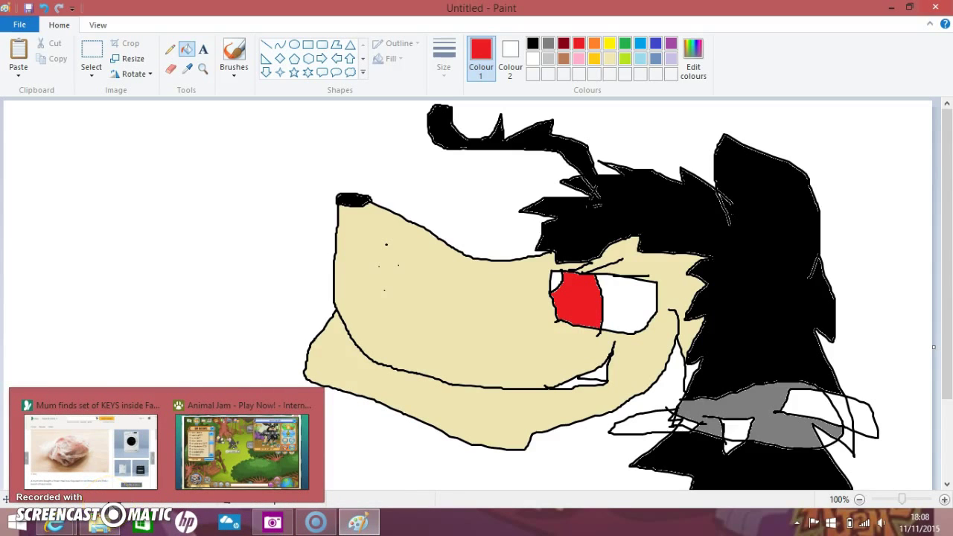
click(239, 53)
click(549, 58)
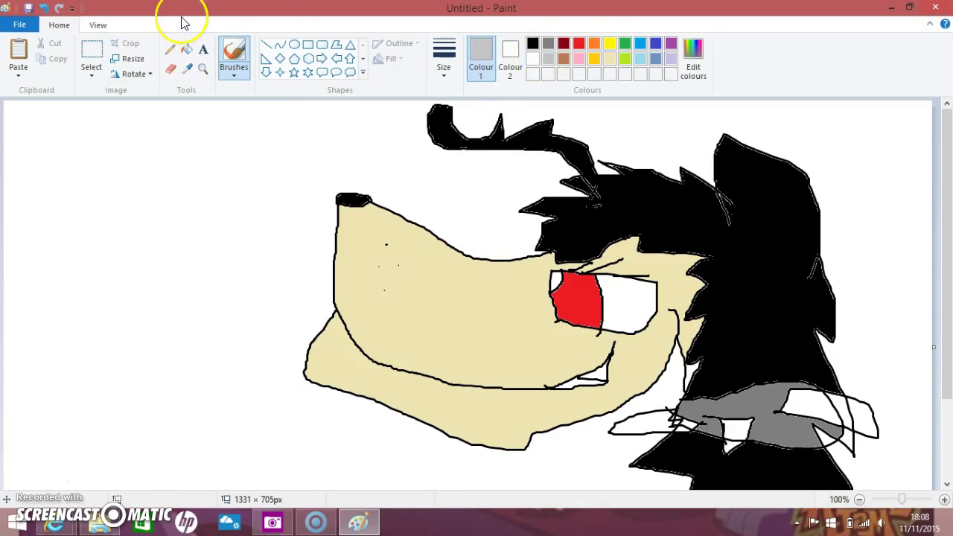
click(235, 69)
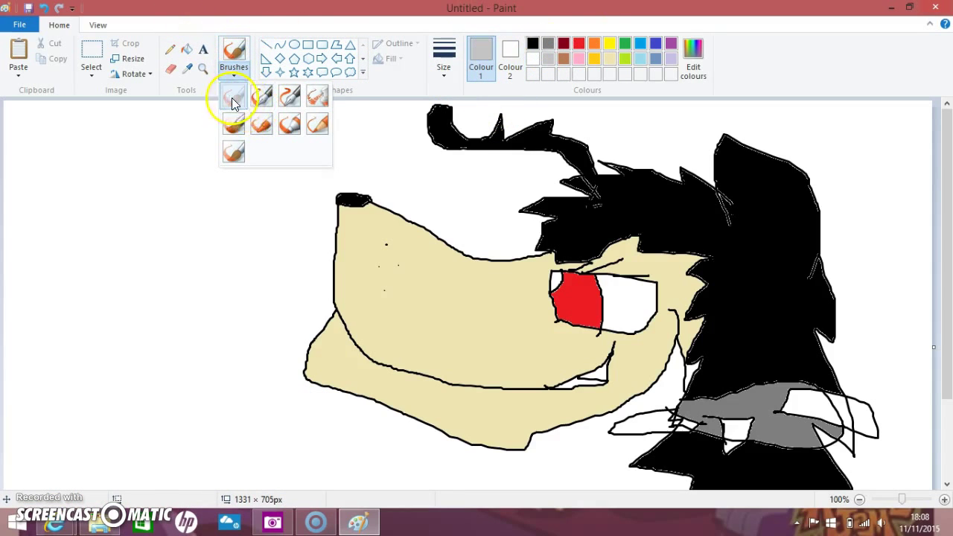
click(231, 98)
click(444, 53)
click(459, 131)
mouse_move(723, 282)
mouse_down()
mouse_move(764, 289)
mouse_move(751, 327)
mouse_move(728, 312)
mouse_up()
mouse_move(753, 462)
mouse_down()
mouse_move(766, 454)
mouse_move(739, 464)
mouse_move(747, 452)
mouse_up()
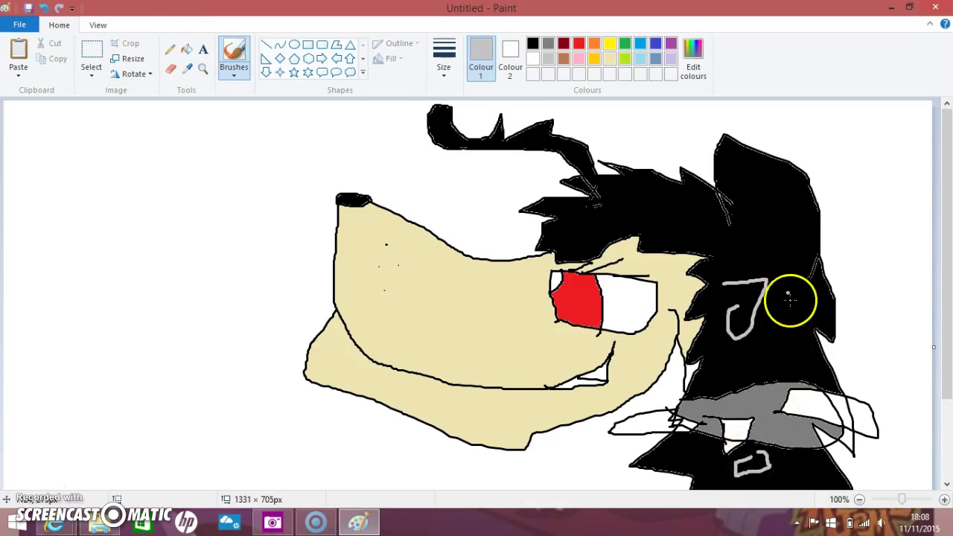
mouse_move(755, 181)
mouse_down()
mouse_move(801, 227)
mouse_move(748, 236)
mouse_move(765, 212)
mouse_up()
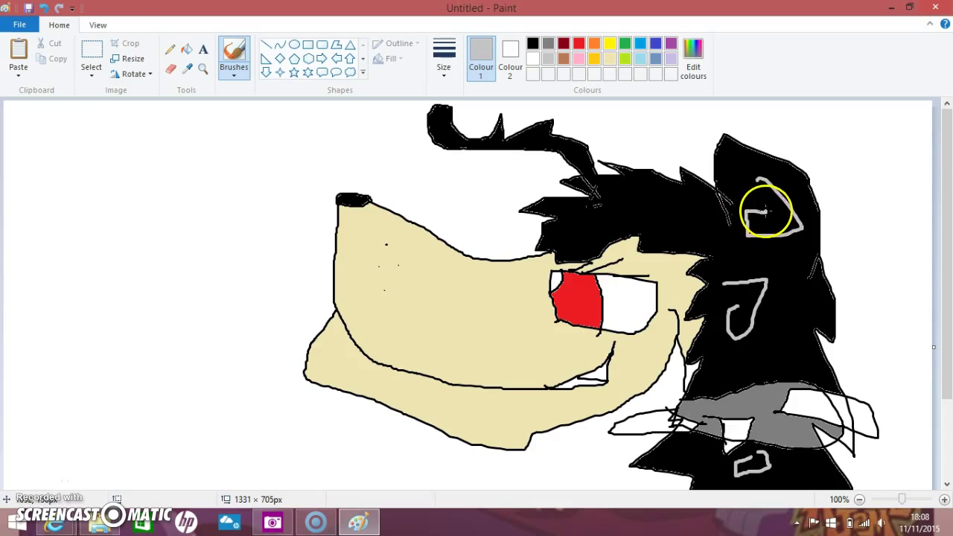
- Add a text box about 410 × 296 px in the blank area beside the snout and enter "sorry" in orange
click(203, 49)
drag(12, 150, 301, 361)
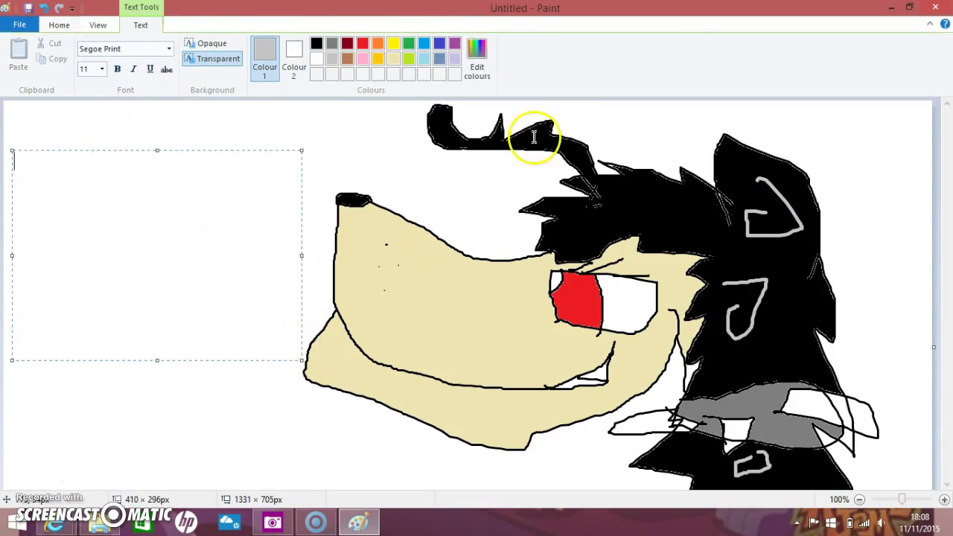
click(378, 47)
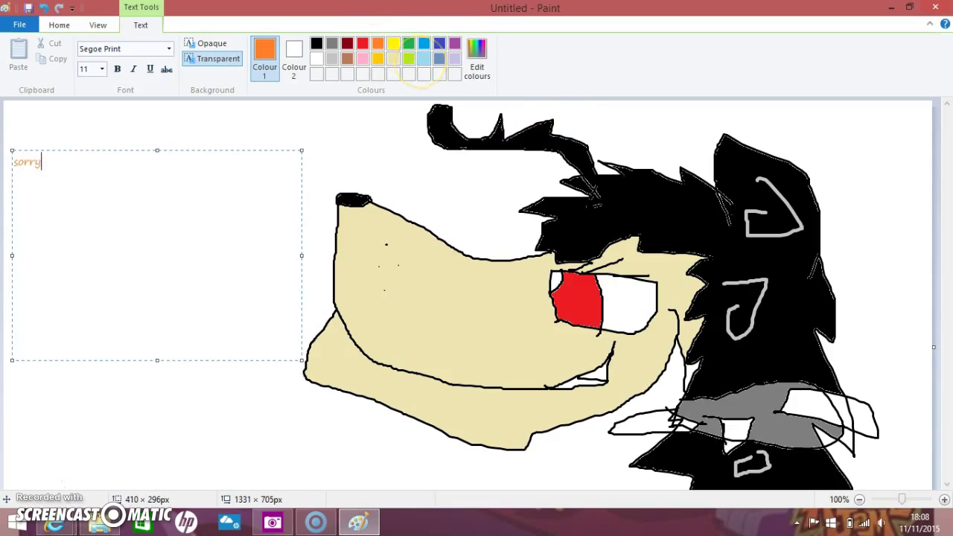